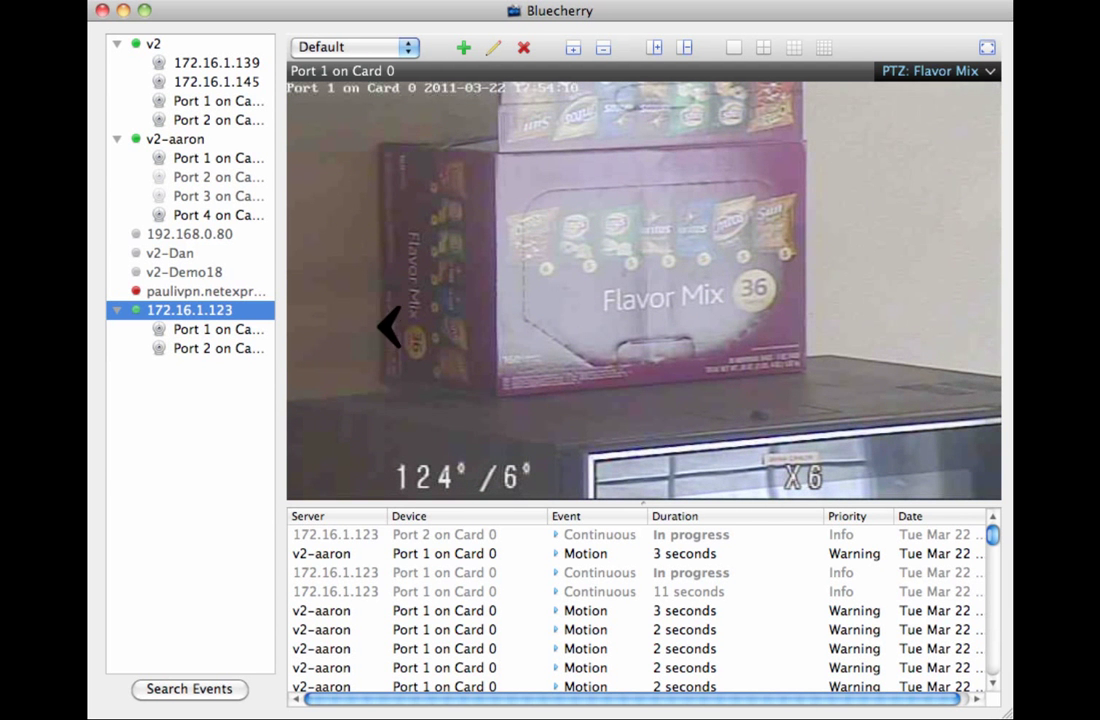
Turn off Pan / Tilt / Zoom control for the Port 1 on Card 0 live view
{"action": "right_click", "coordinate": [784, 307]}
{"action": "left_click", "coordinate": [860, 350]}
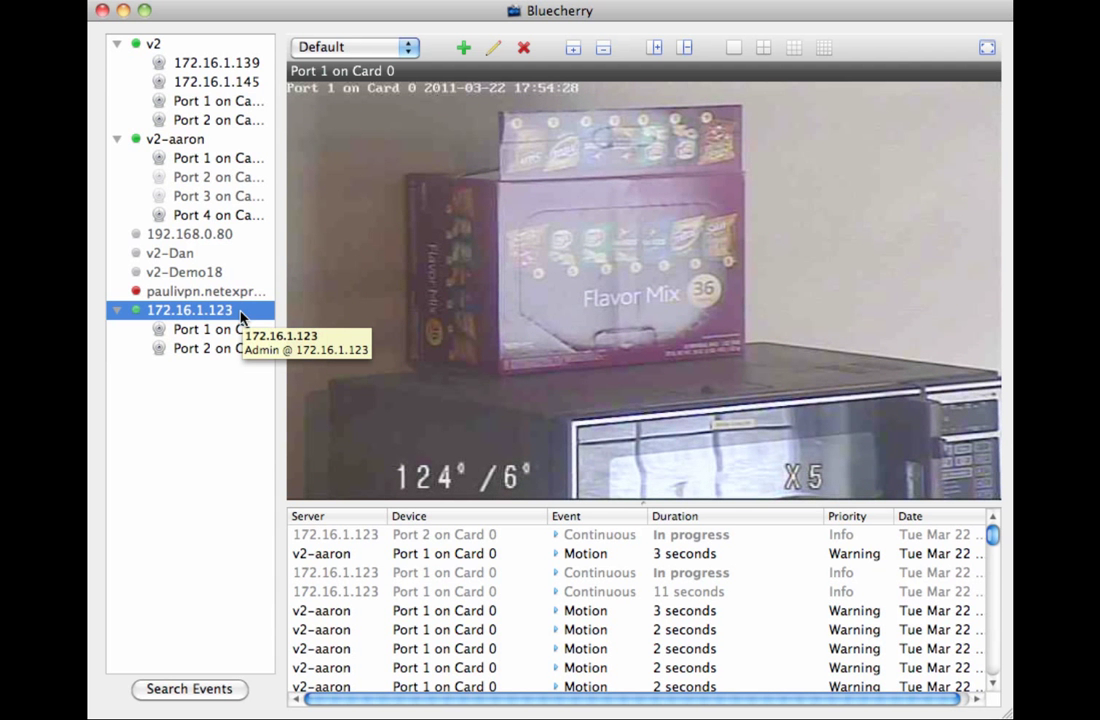
Open the configuration of server 172.16.1.123 and bring up the PTZ settings for Port 1 on Card 0 from its devices
{"action": "right_click", "coordinate": [240, 314]}
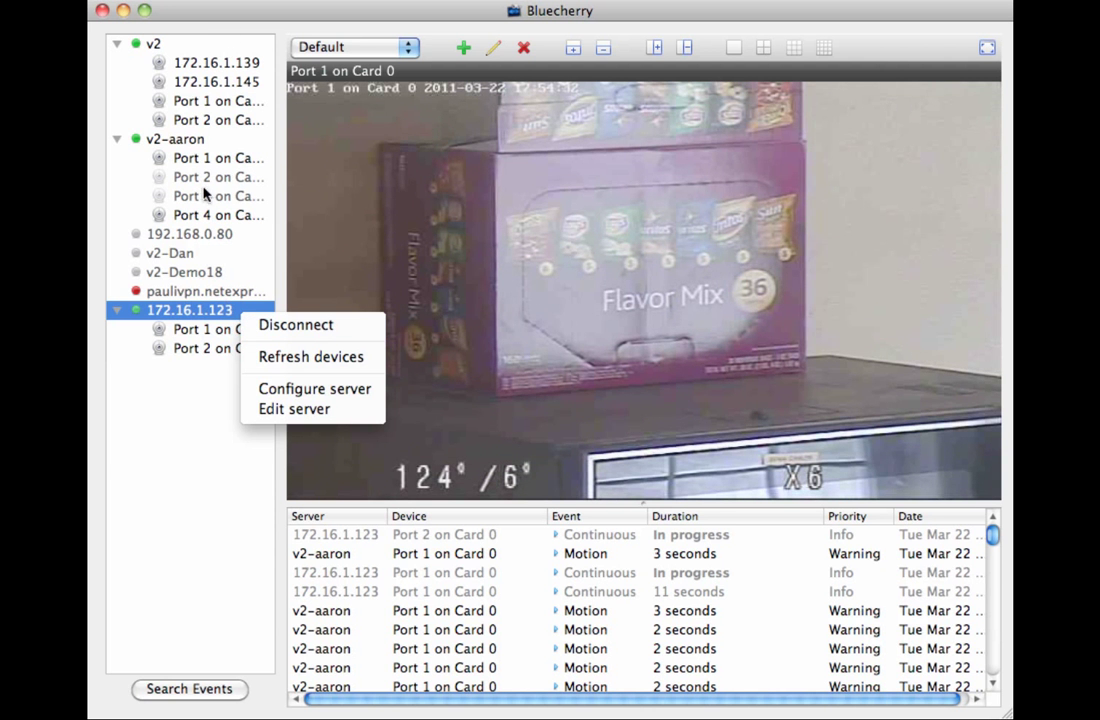
{"action": "left_click", "coordinate": [334, 395]}
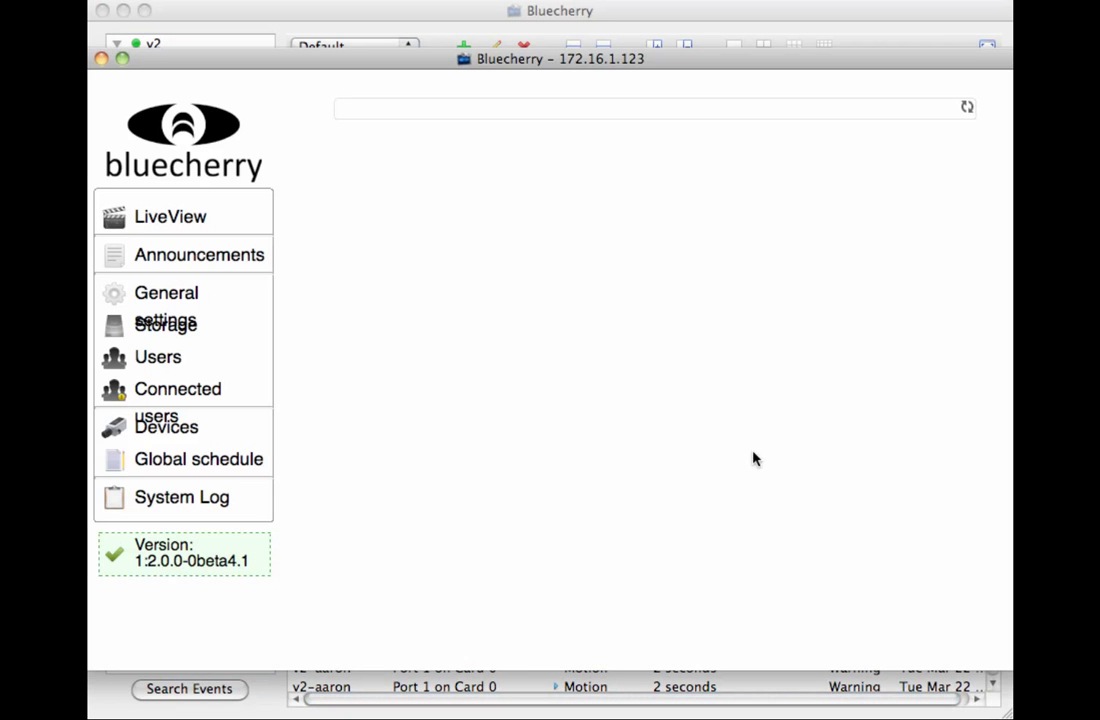
{"action": "left_click_drag", "start_coordinate": [391, 66], "coordinate": [417, 61]}
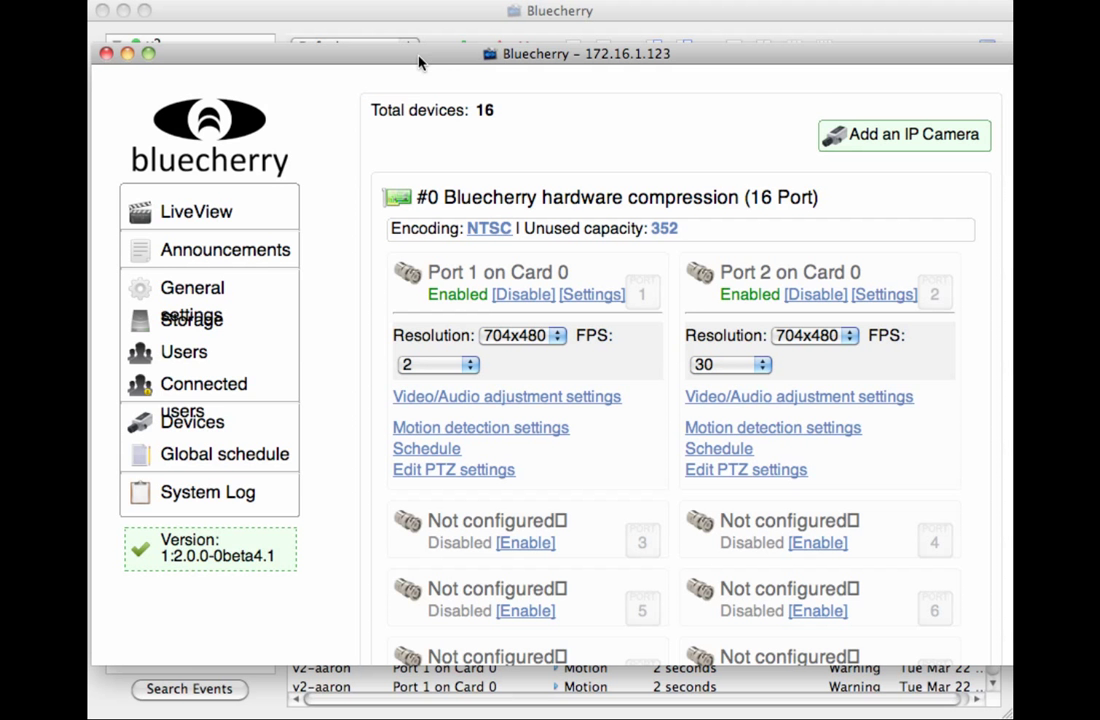
{"action": "left_click", "coordinate": [192, 424]}
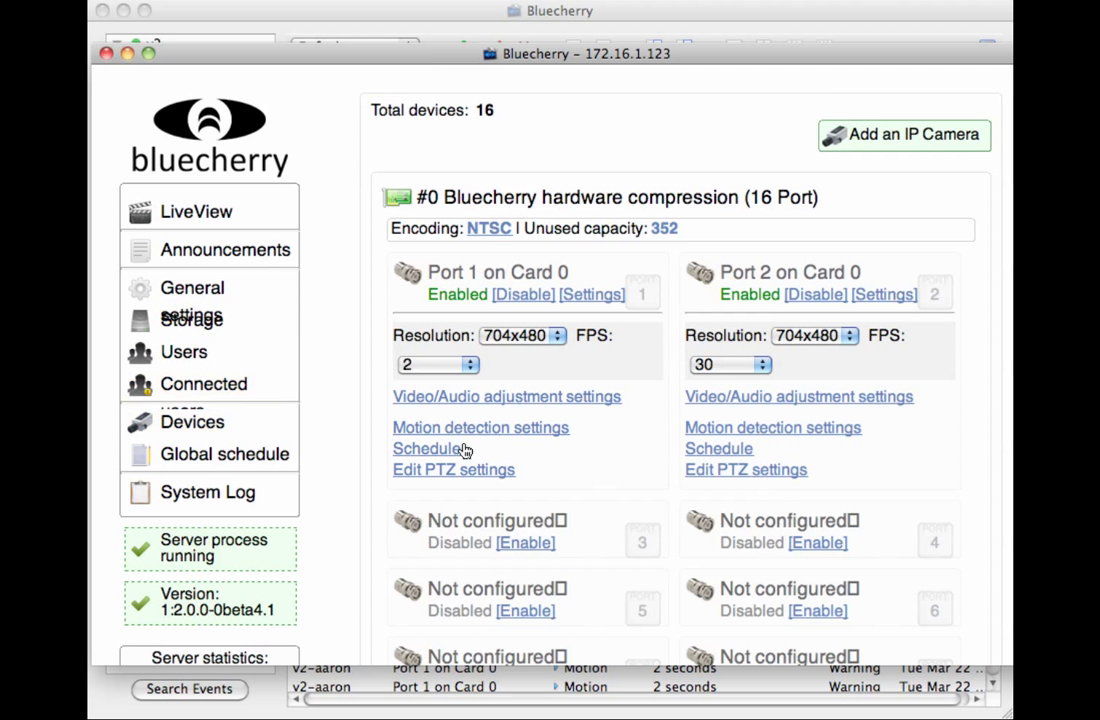
{"action": "left_click", "coordinate": [412, 469]}
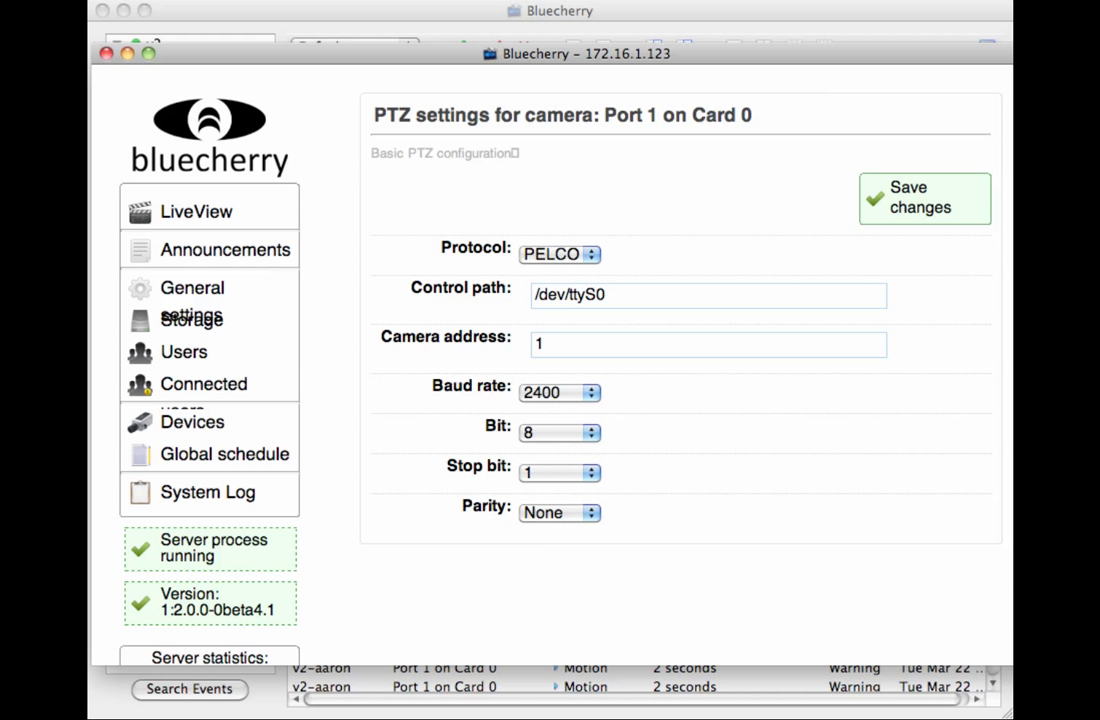
Save the PTZ settings with camera address 1 and close the server configuration window
{"action": "left_click", "coordinate": [545, 344]}
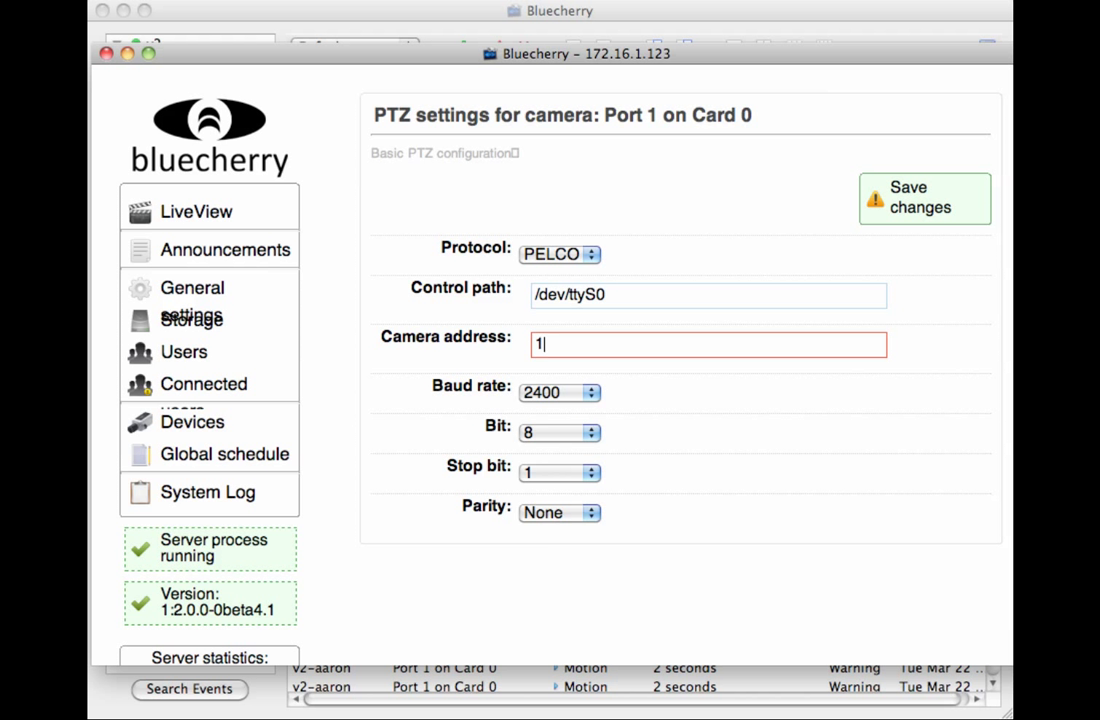
{"action": "left_click", "coordinate": [938, 216]}
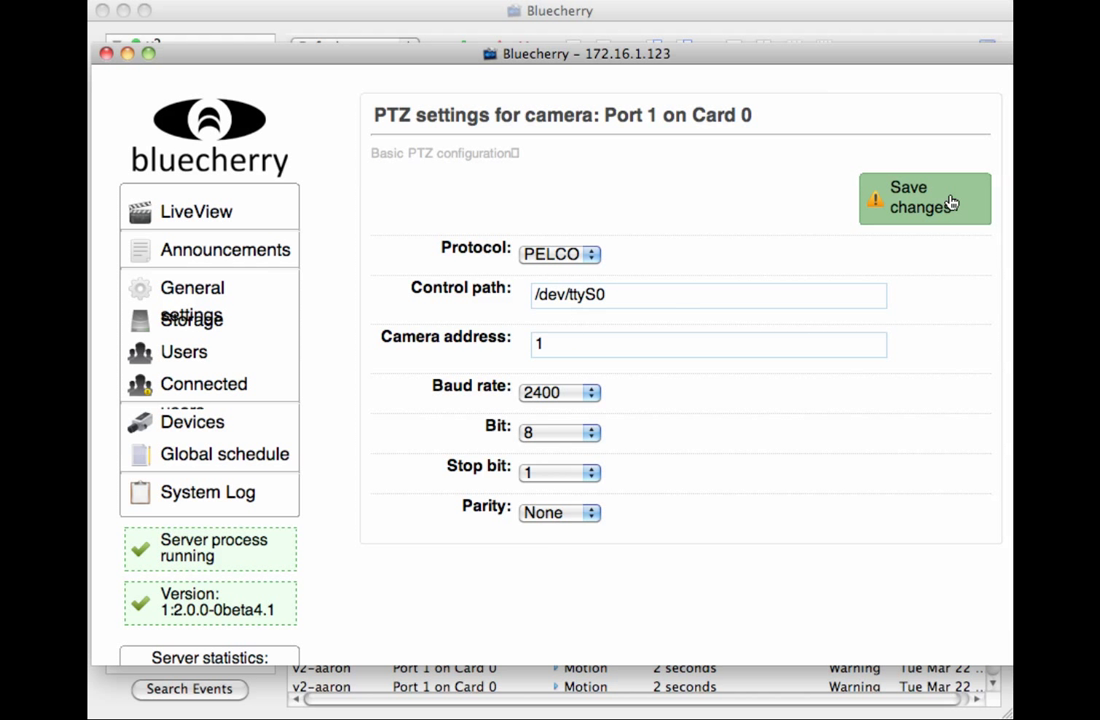
{"action": "left_click", "coordinate": [106, 54]}
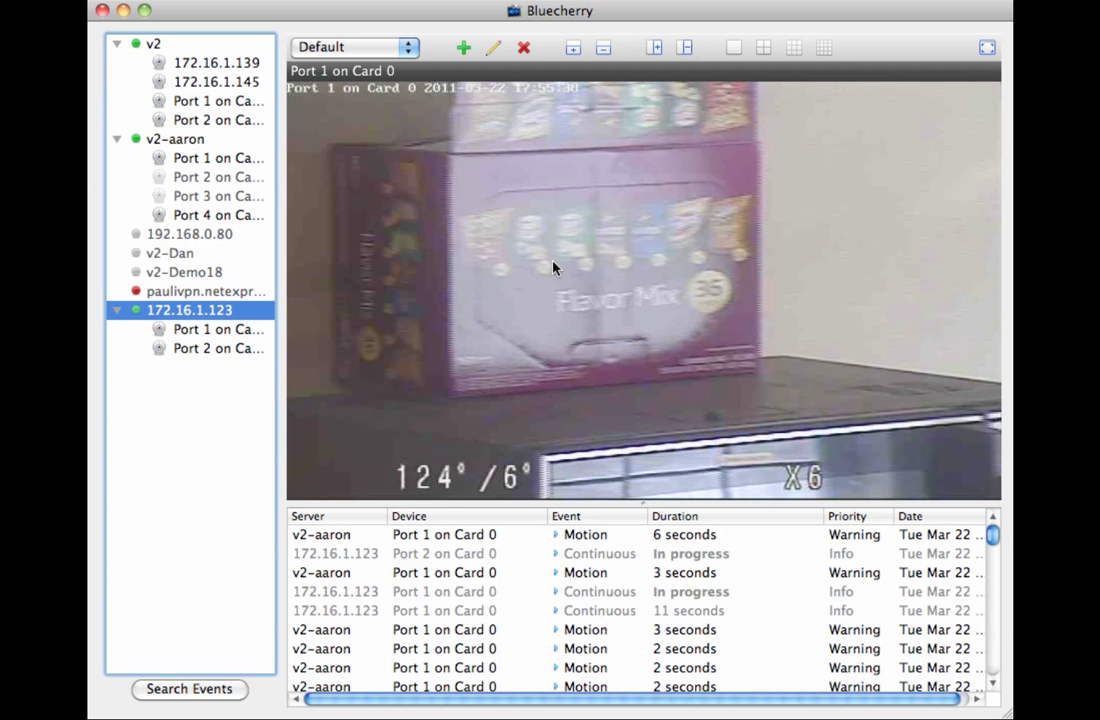
Enable Pan / Tilt / Zoom for the Port 1 on Card 0 live view and pan the camera slightly to the left
{"action": "right_click", "coordinate": [553, 268]}
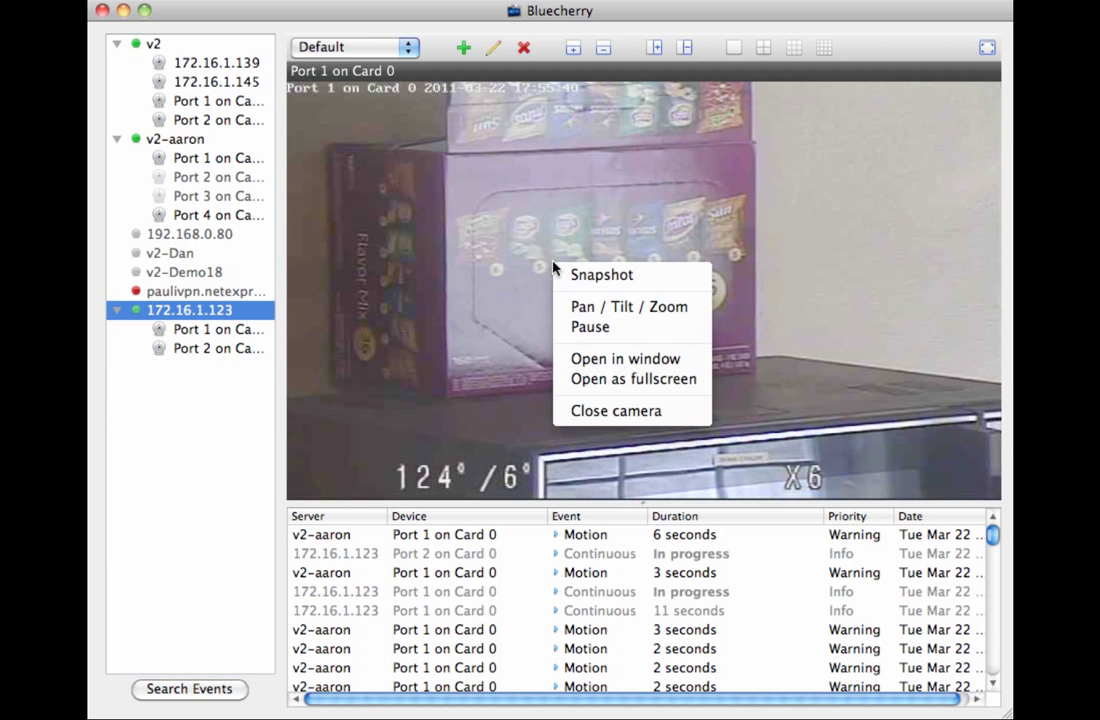
{"action": "left_click", "coordinate": [637, 310]}
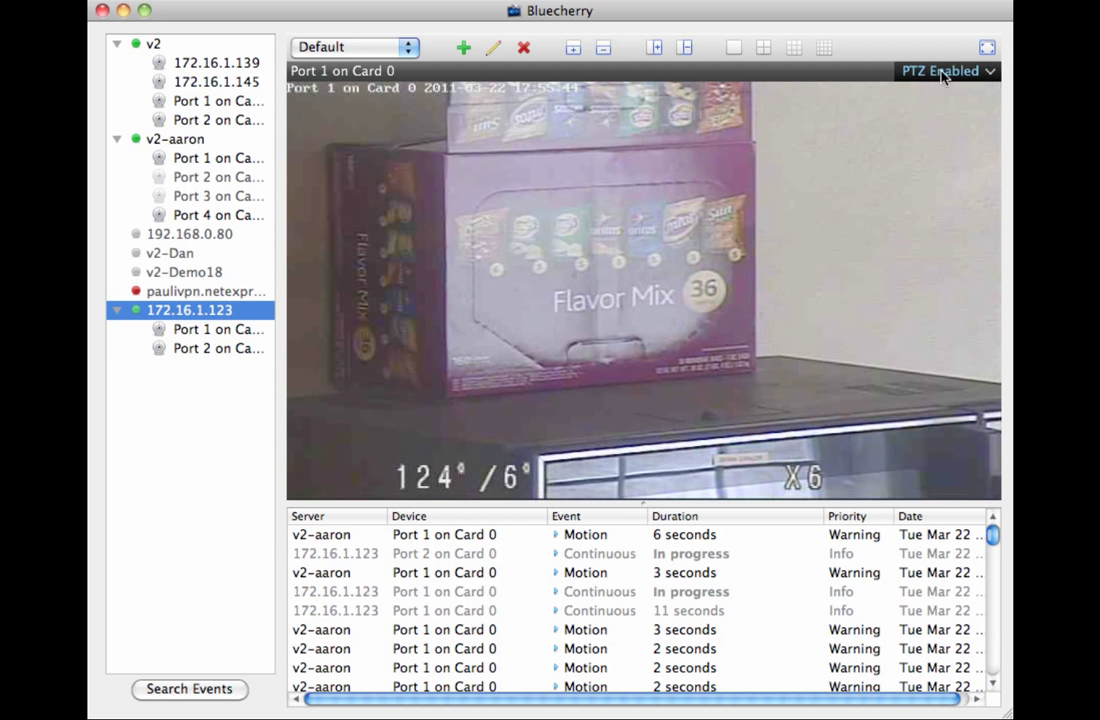
{"action": "left_click", "coordinate": [991, 75]}
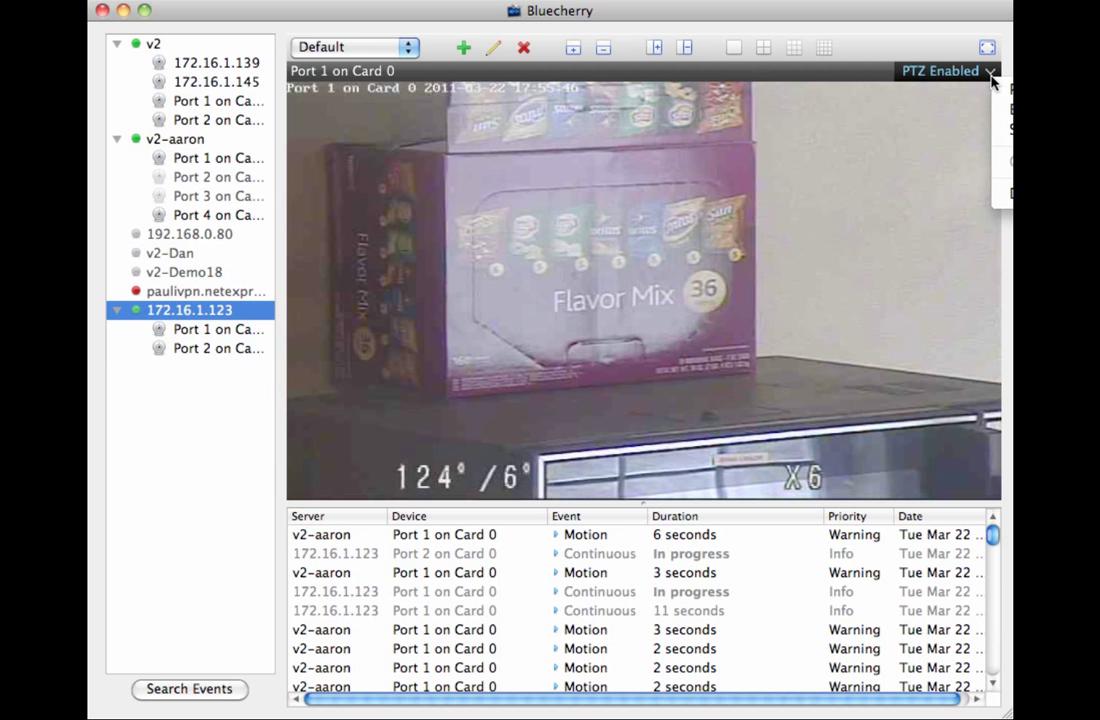
{"action": "left_click", "coordinate": [547, 247]}
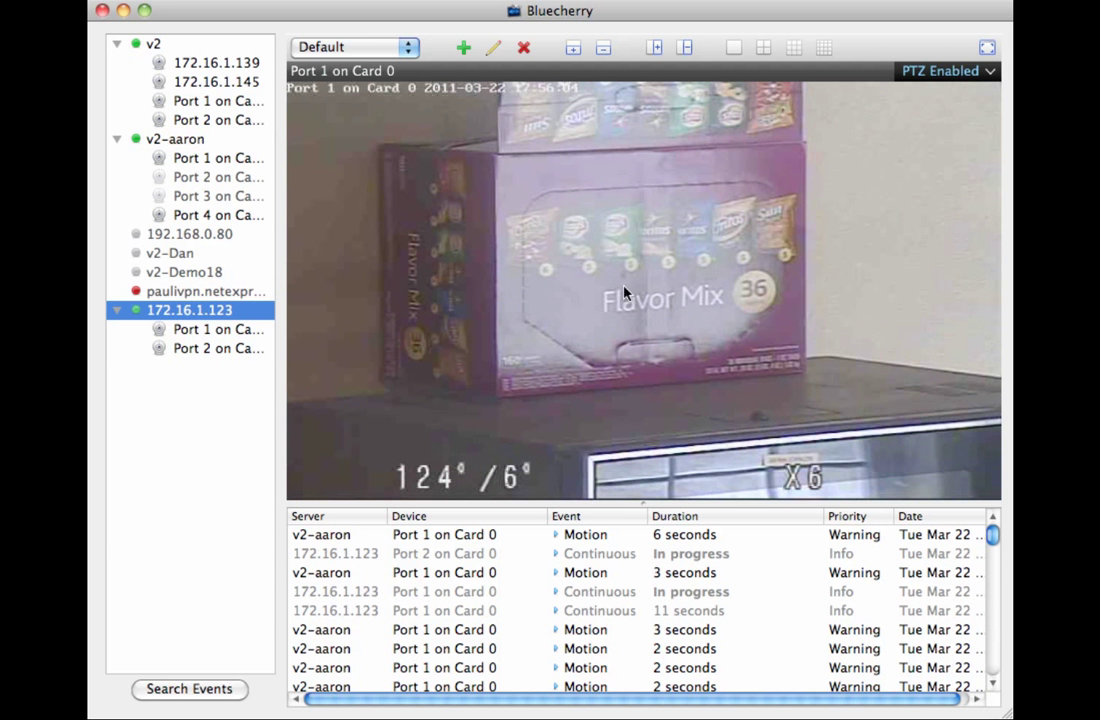
Zoom the camera in on the Flavor Mix box to X13 and back out to X6
{"action": "scroll", "coordinate": [651, 312], "scroll_direction": "up", "scroll_amount": 3}
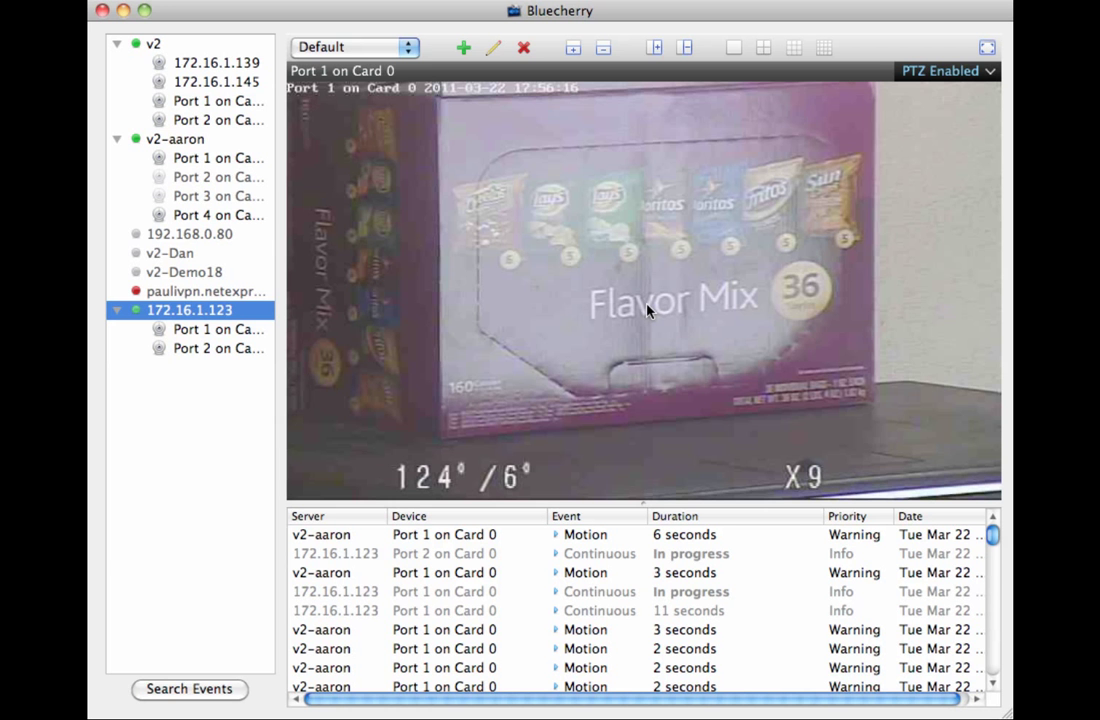
{"action": "scroll", "coordinate": [647, 311], "scroll_direction": "up", "scroll_amount": 4}
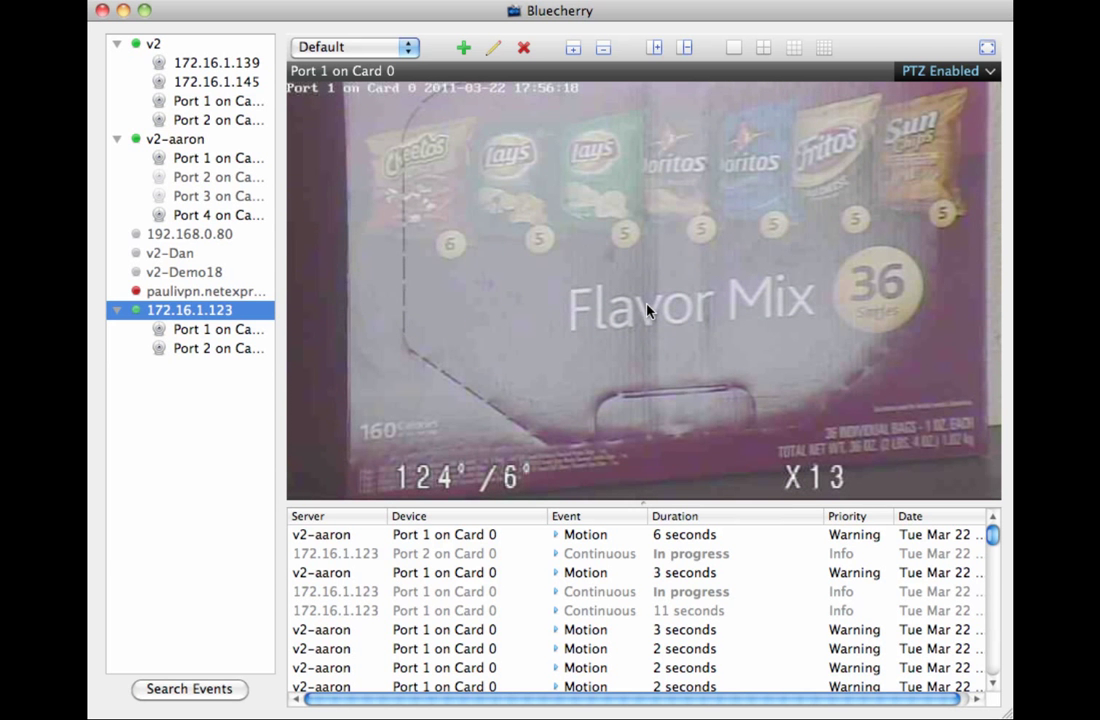
{"action": "scroll", "coordinate": [647, 311], "scroll_direction": "down", "scroll_amount": 4}
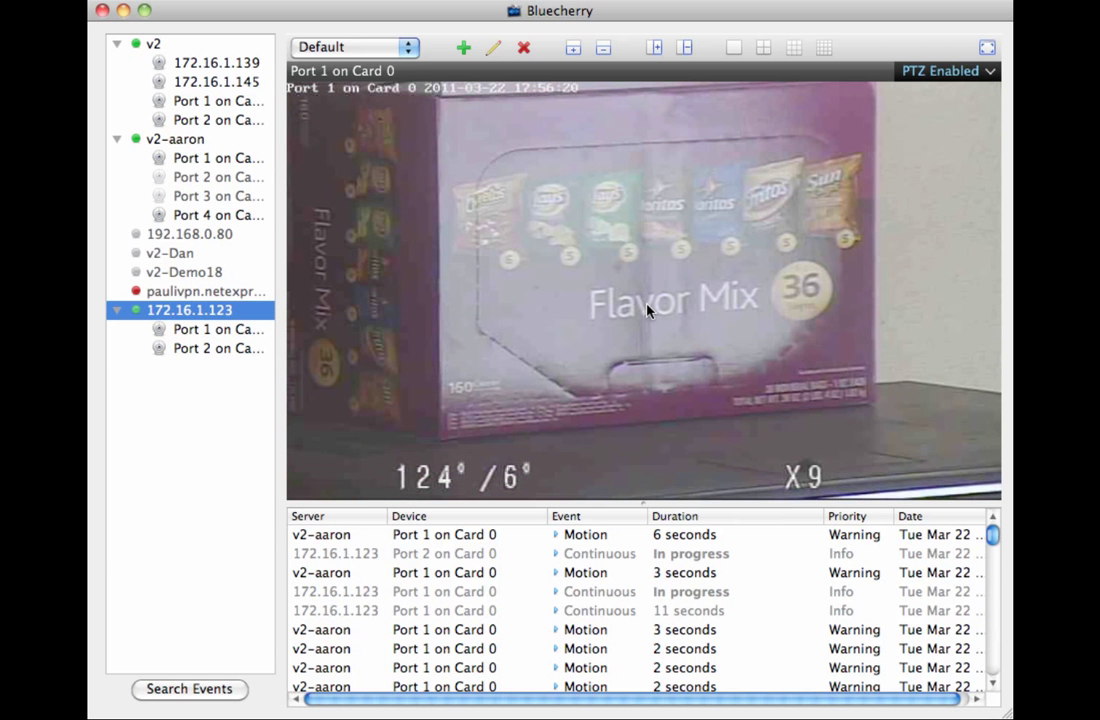
{"action": "scroll", "coordinate": [647, 311], "scroll_direction": "down", "scroll_amount": 3}
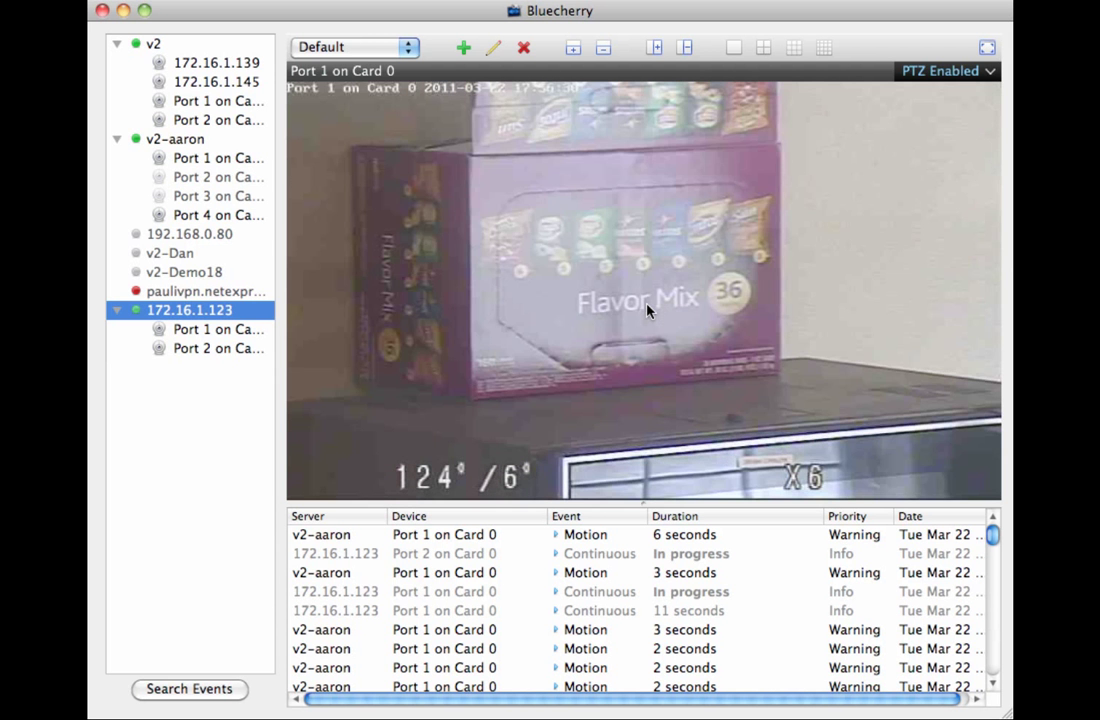
Move the camera to the saved PTZ preset "4 port H.264"
{"action": "right_click", "coordinate": [645, 210]}
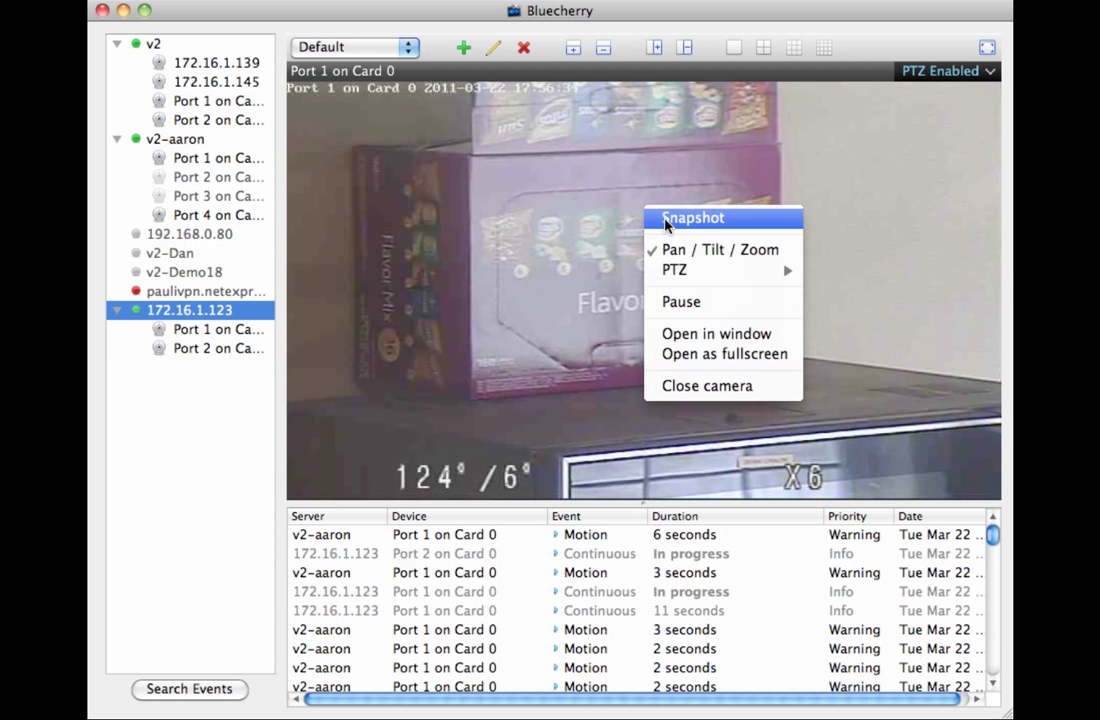
{"action": "mouse_move", "coordinate": [729, 279]}
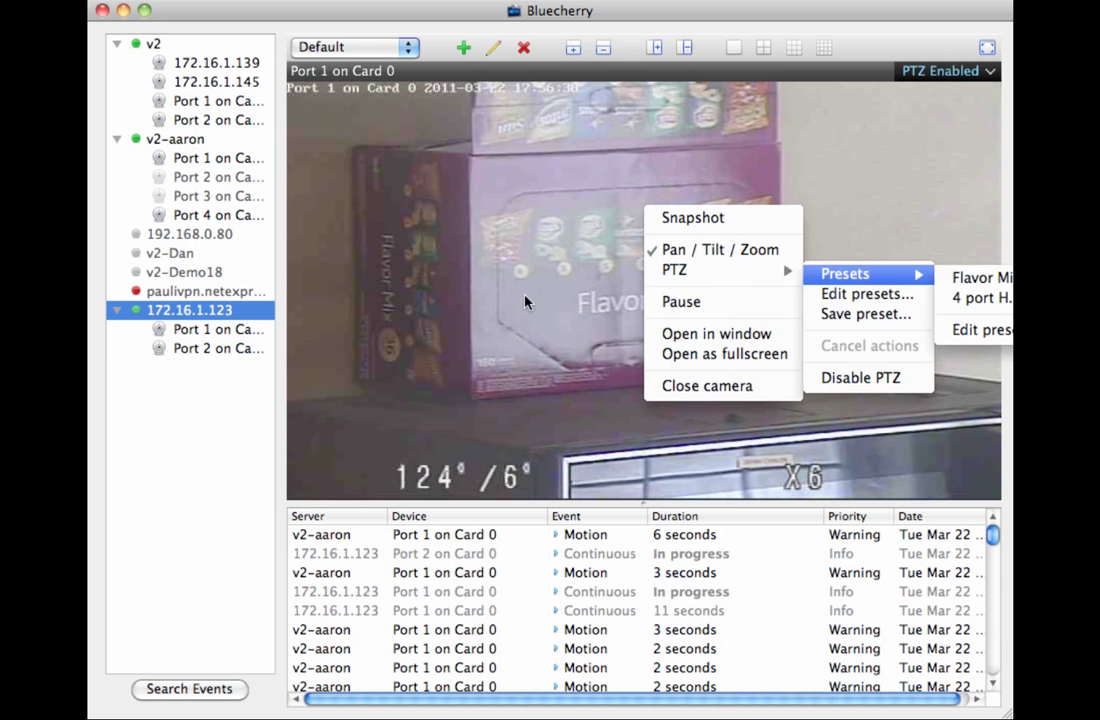
{"action": "left_click", "coordinate": [339, 197]}
{"action": "right_click", "coordinate": [339, 202]}
{"action": "mouse_move", "coordinate": [435, 283]}
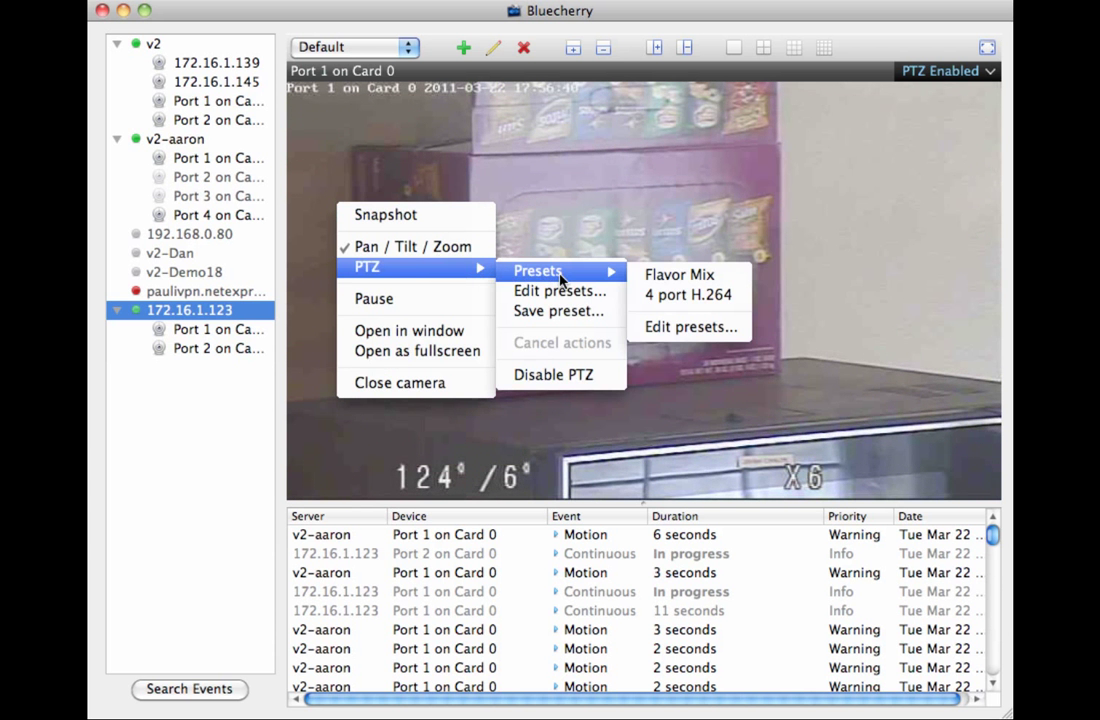
{"action": "mouse_move", "coordinate": [571, 278]}
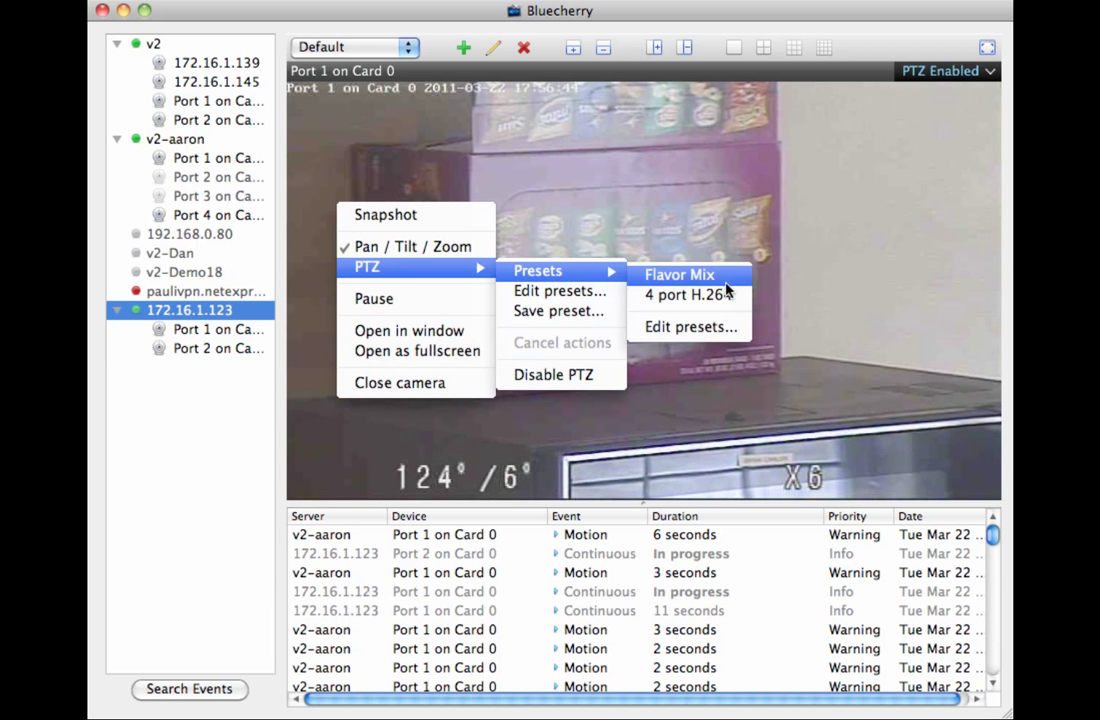
{"action": "left_click", "coordinate": [727, 297]}
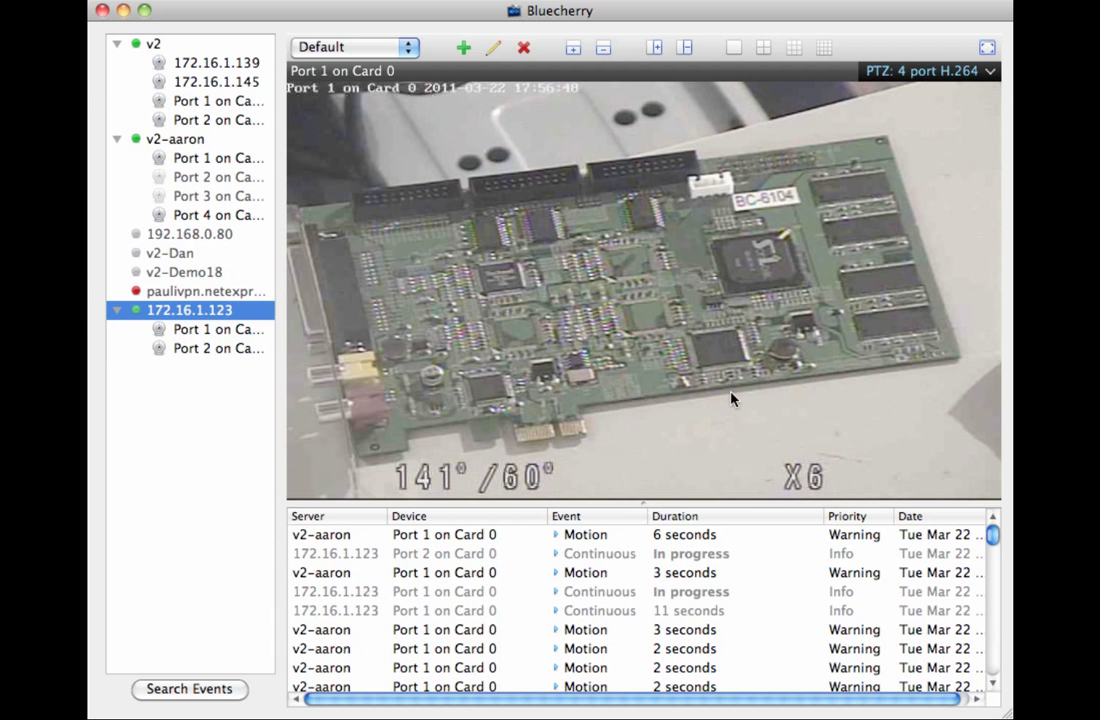
Aim the camera at the open computer case and save that position as a PTZ preset named "Broken Computer"
{"action": "left_click", "coordinate": [598, 228]}
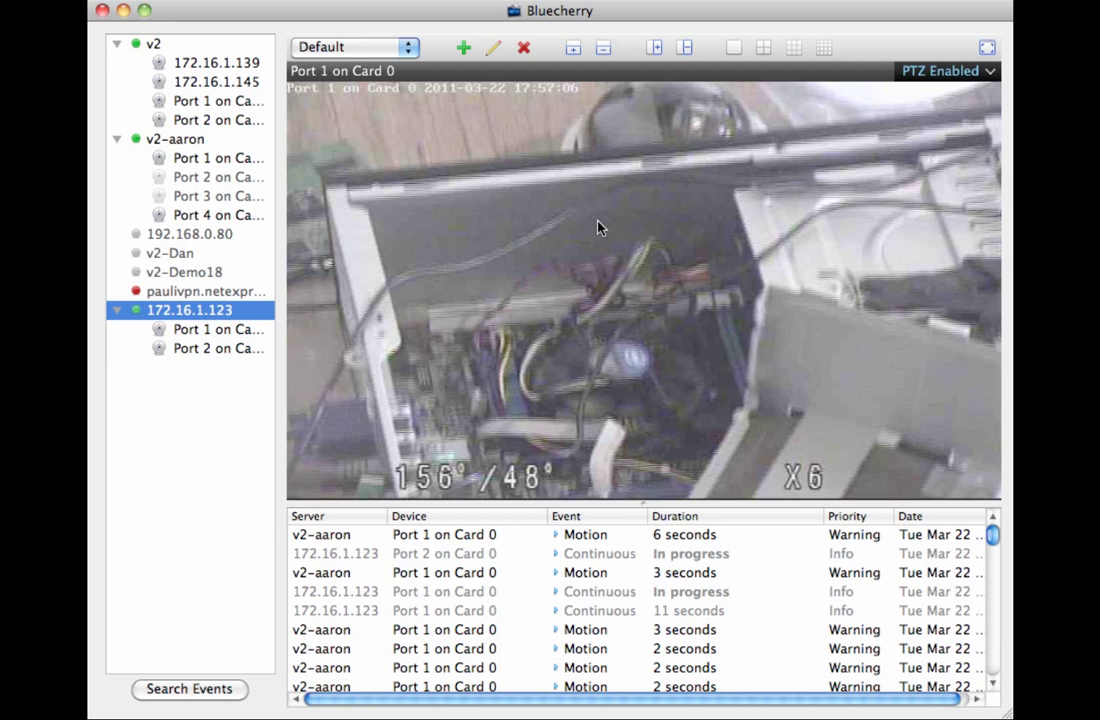
{"action": "right_click", "coordinate": [558, 266]}
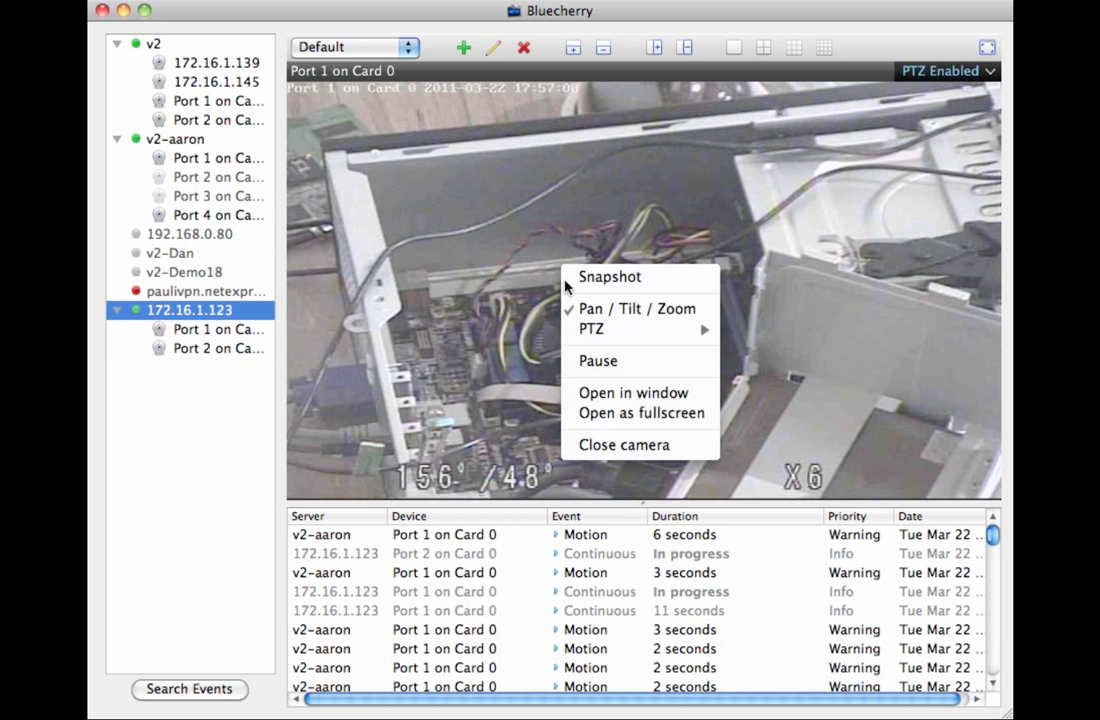
{"action": "mouse_move", "coordinate": [586, 330]}
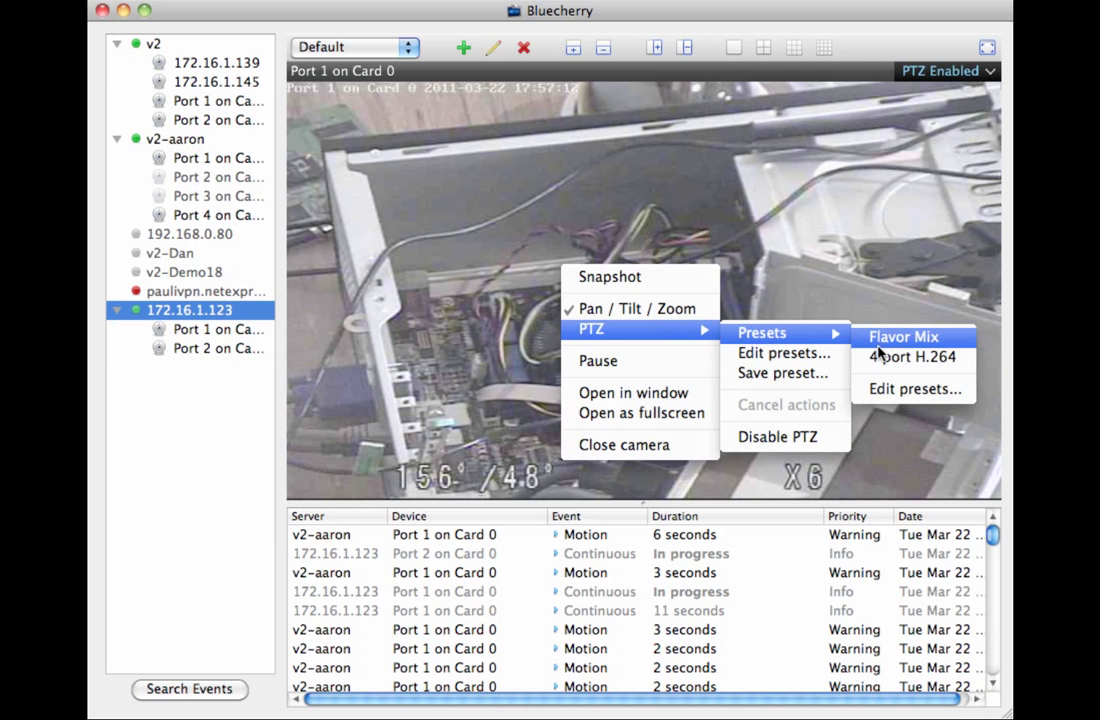
{"action": "left_click", "coordinate": [805, 375]}
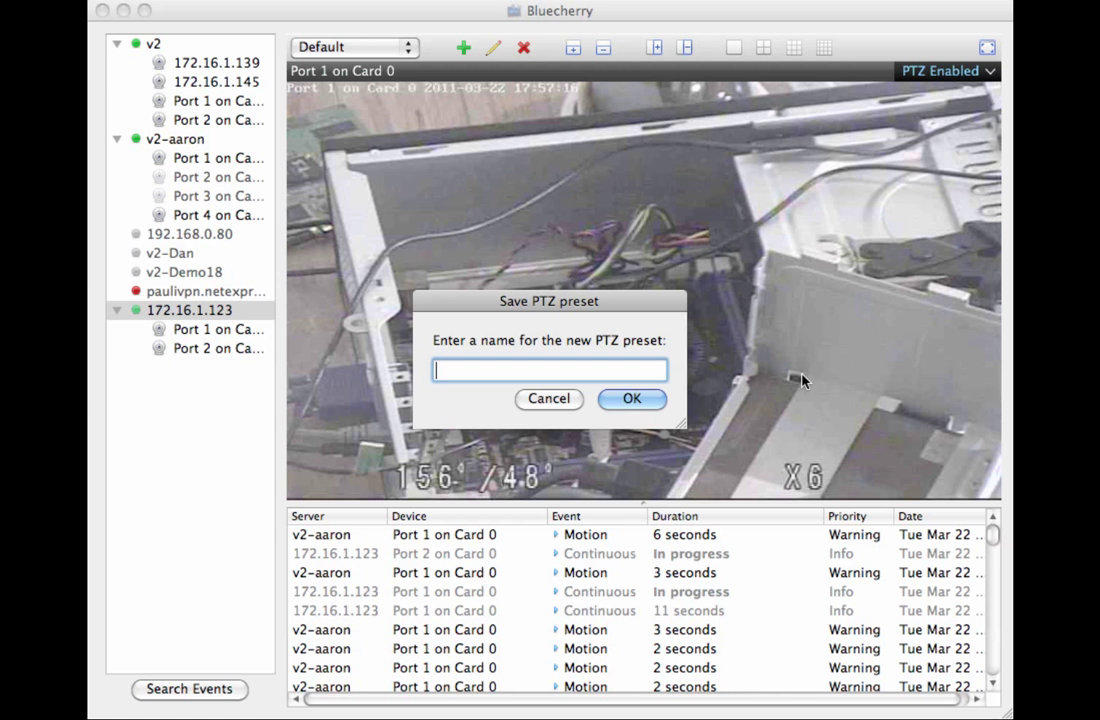
{"action": "type", "text": "s"}
{"action": "key", "text": "BackSpace"}
{"action": "type", "text": "Broken Computer"}
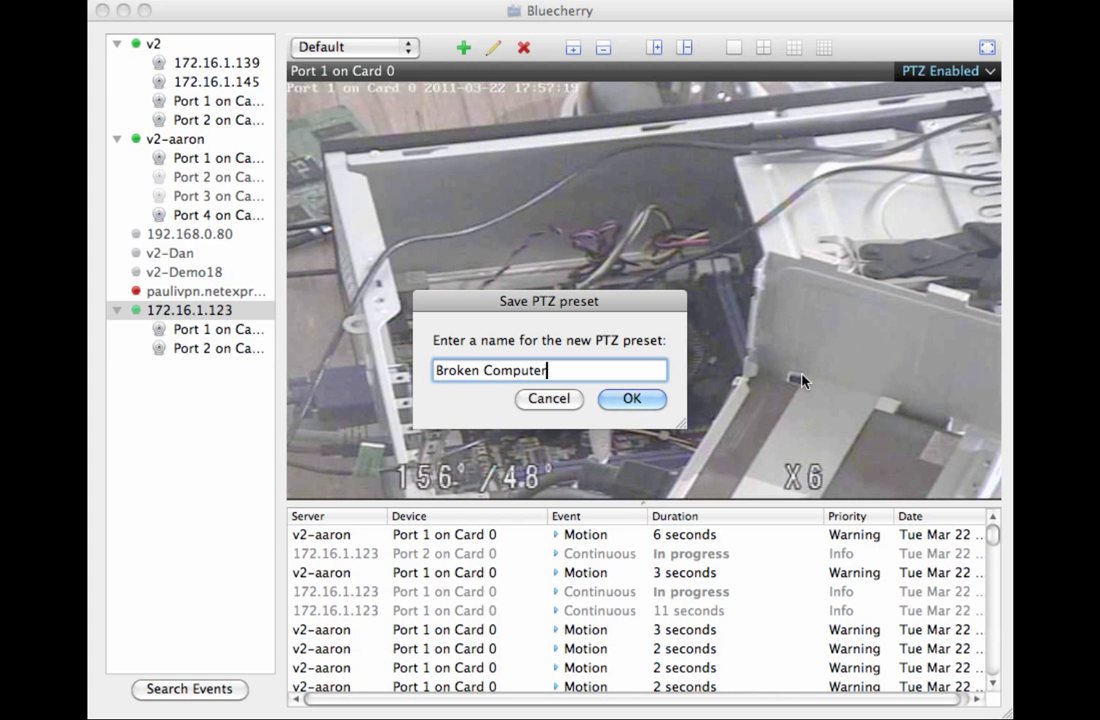
{"action": "key", "text": "Return"}
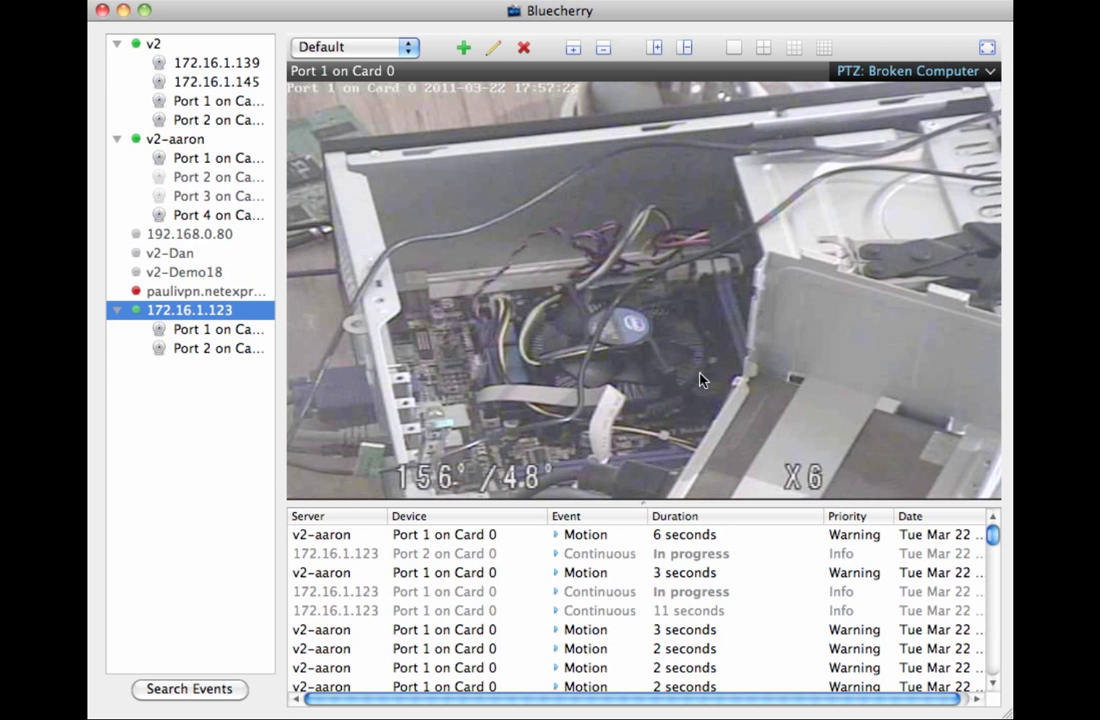
Pan and tilt the camera around the open computer case, ending at about 156°/50°
{"action": "left_click", "coordinate": [632, 367]}
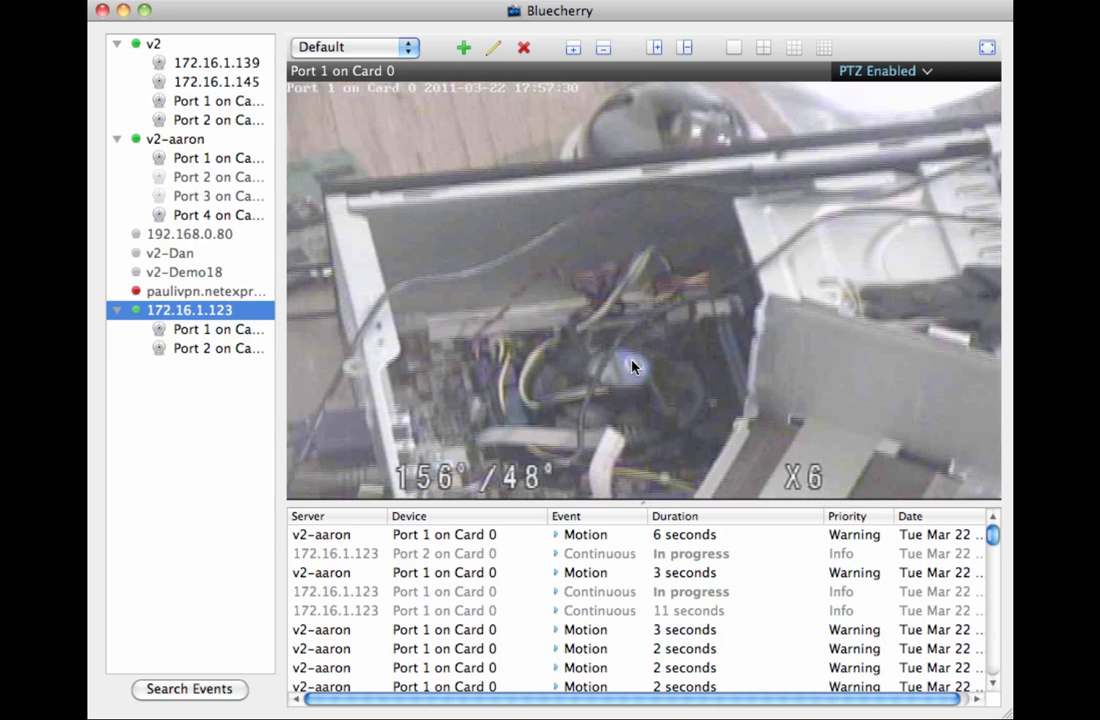
{"action": "left_click", "coordinate": [632, 367]}
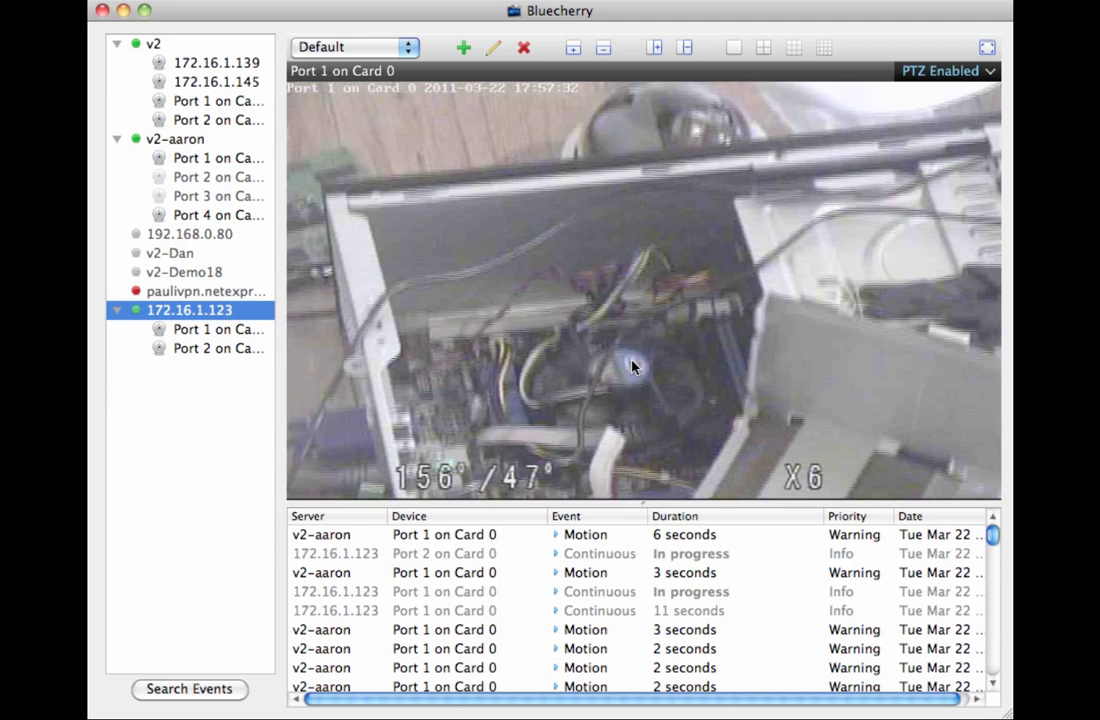
{"action": "left_click", "coordinate": [632, 367]}
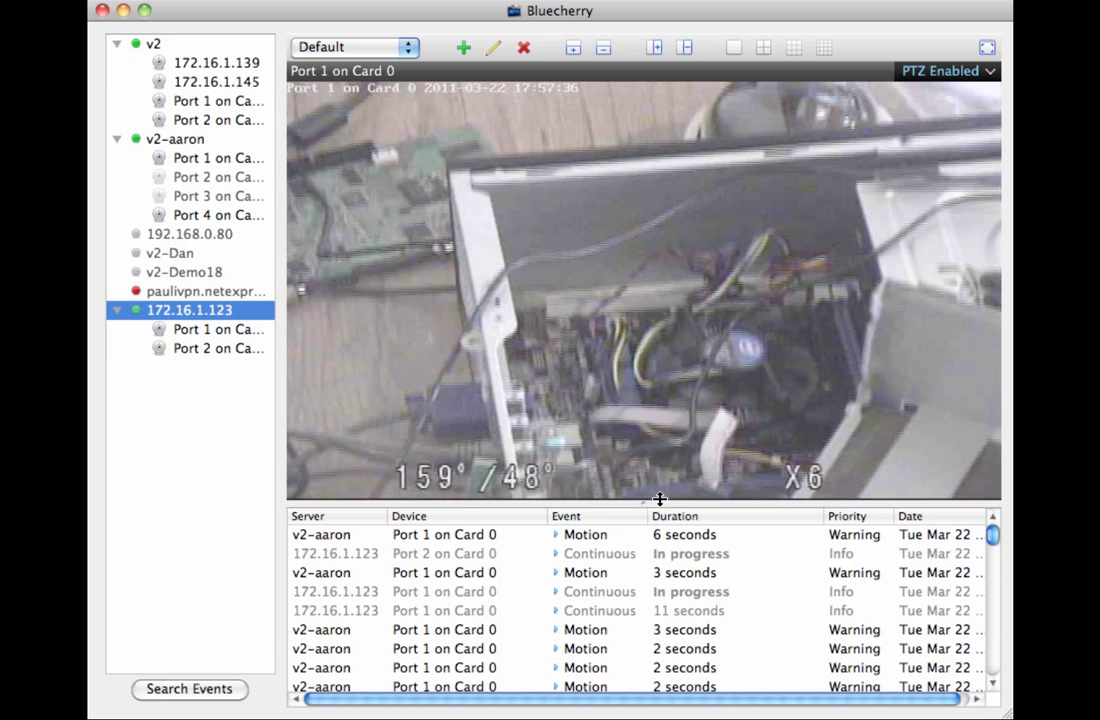
{"action": "left_click", "coordinate": [658, 489]}
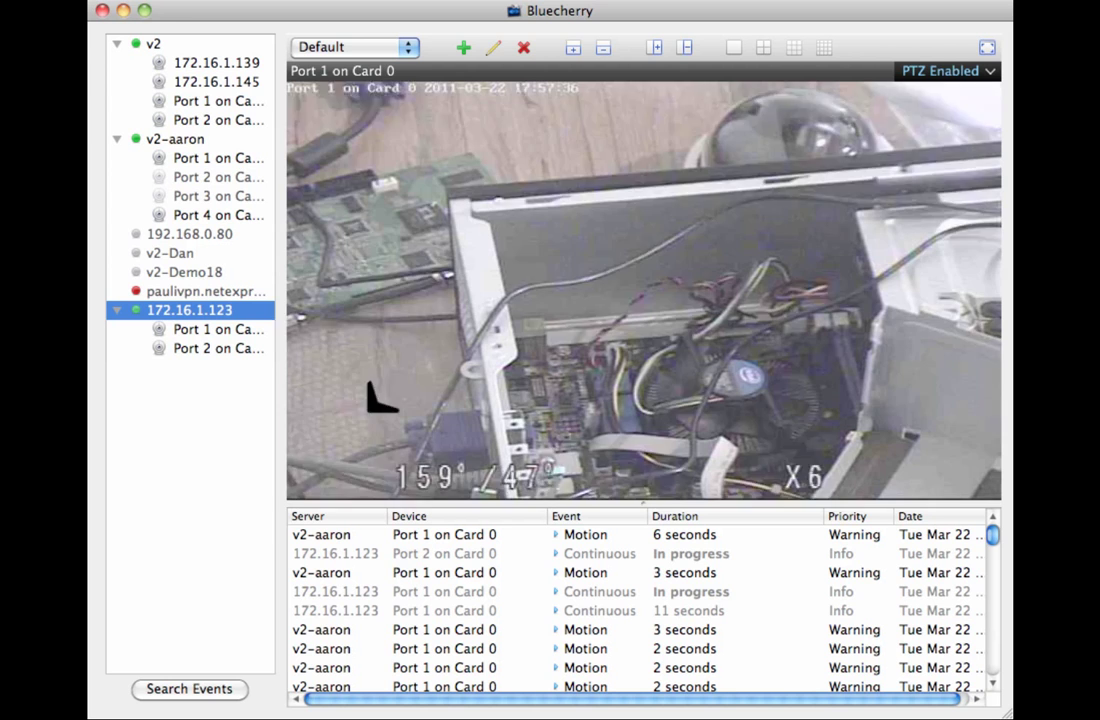
{"action": "left_click", "coordinate": [968, 284]}
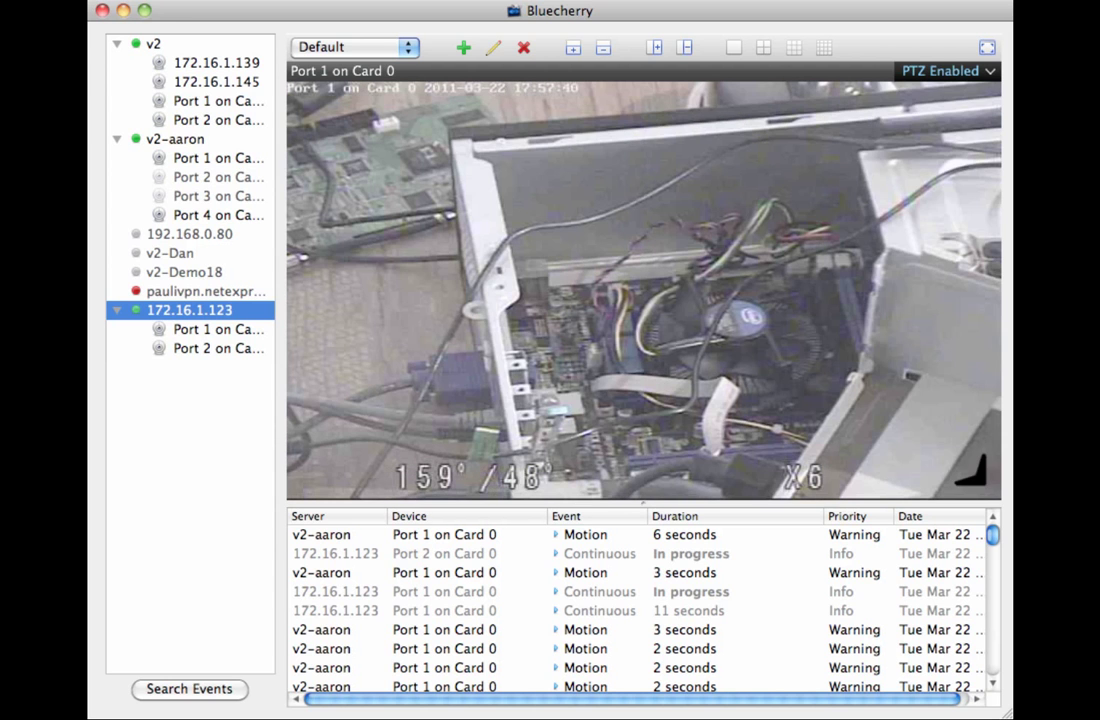
{"action": "left_click", "coordinate": [966, 472]}
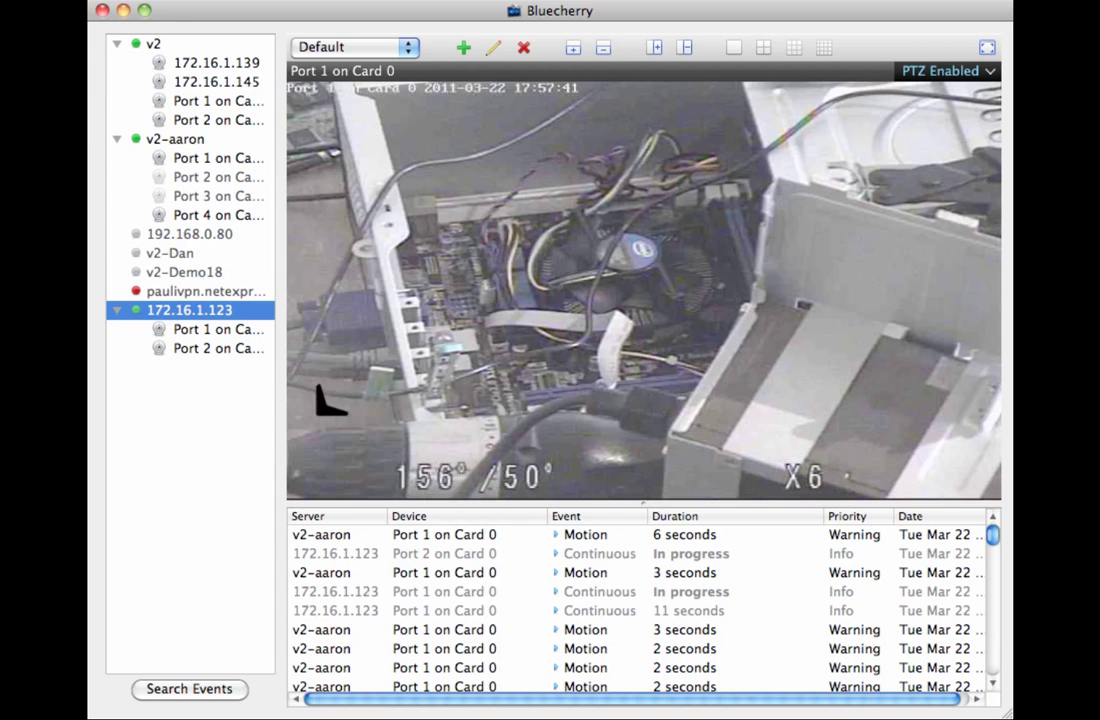